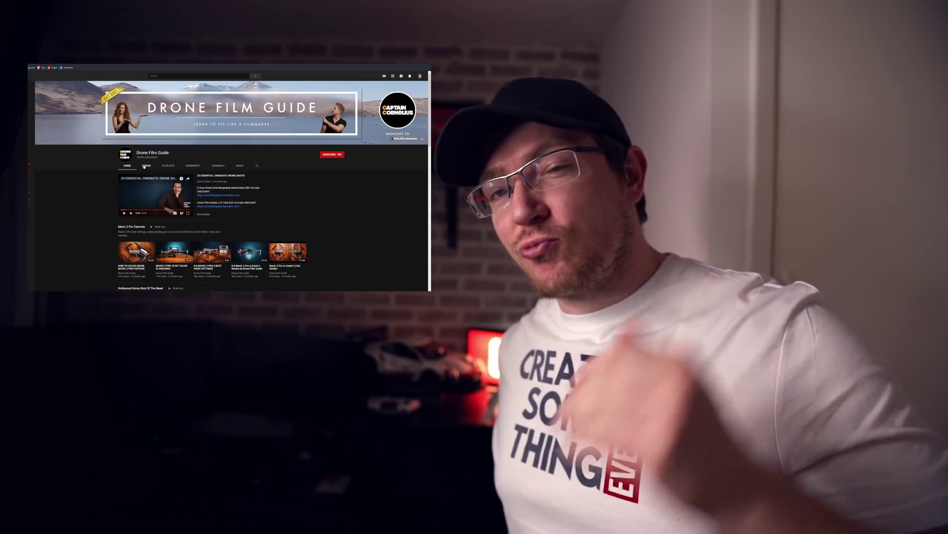
Play the talking-head Compound Clip 1 from around 01:00:26
{"action": "left_click", "coordinate": [143, 165]}
{"action": "left_click", "coordinate": [174, 194]}
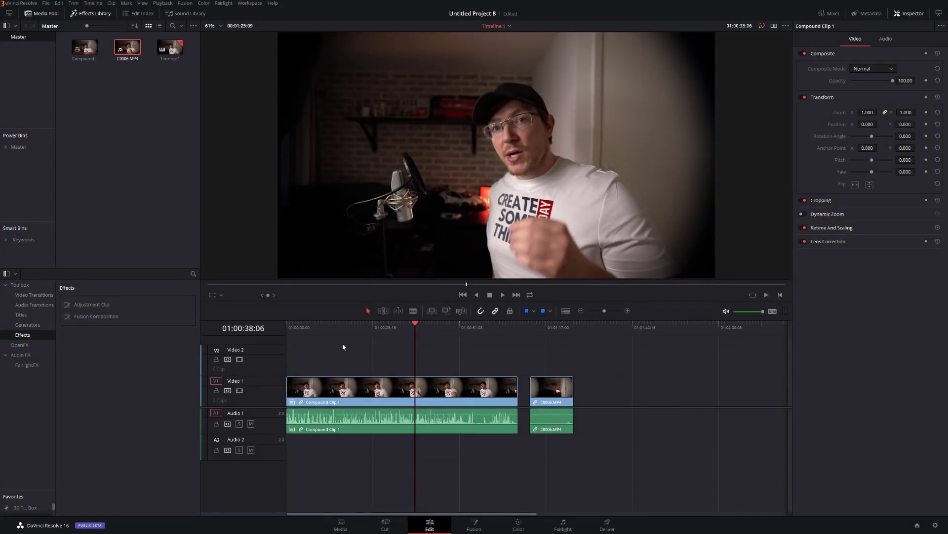
{"action": "left_click_drag", "start_coordinate": [343, 347], "coordinate": [616, 452]}
{"action": "left_click", "coordinate": [377, 332]}
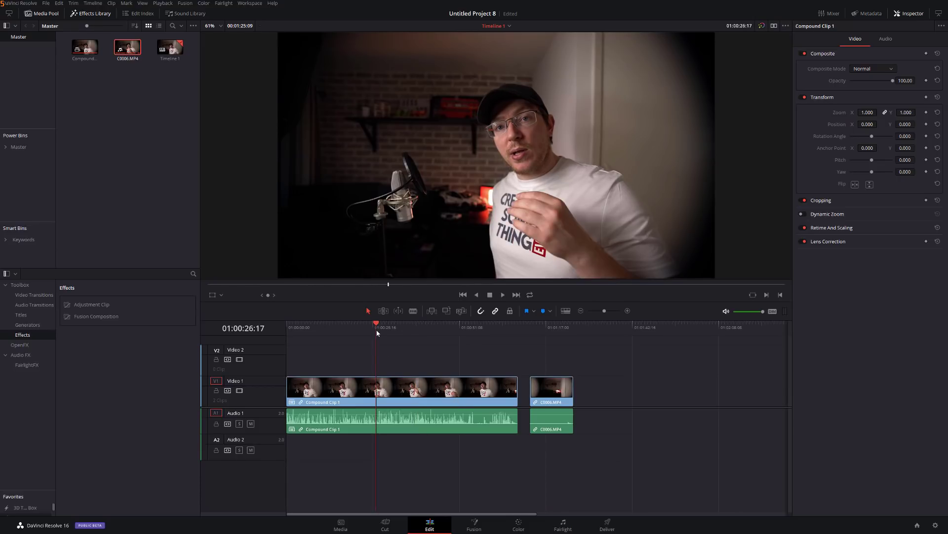
{"action": "key", "text": "space"}
{"action": "key", "text": "space"}
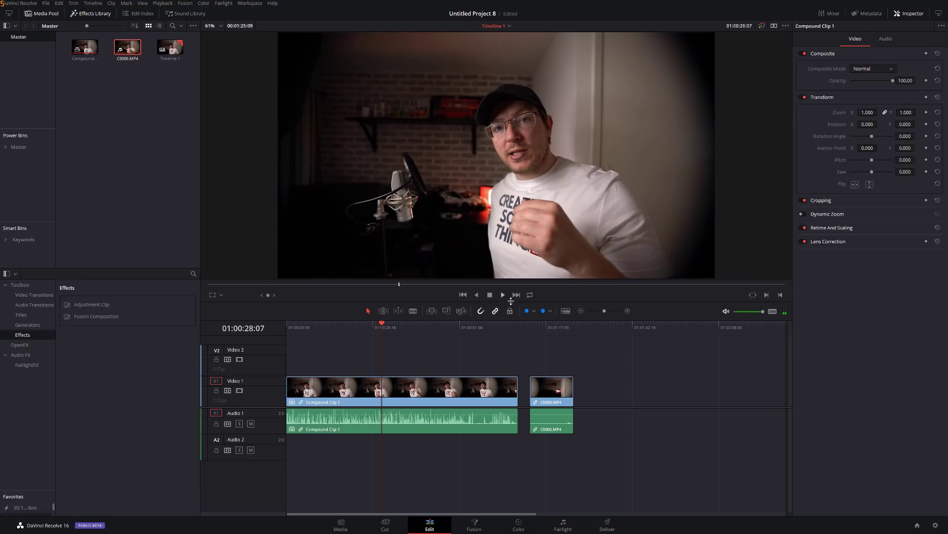
Play the empty-room clip C0006.MP4, then select Compound Clip 1
{"action": "left_click", "coordinate": [540, 326]}
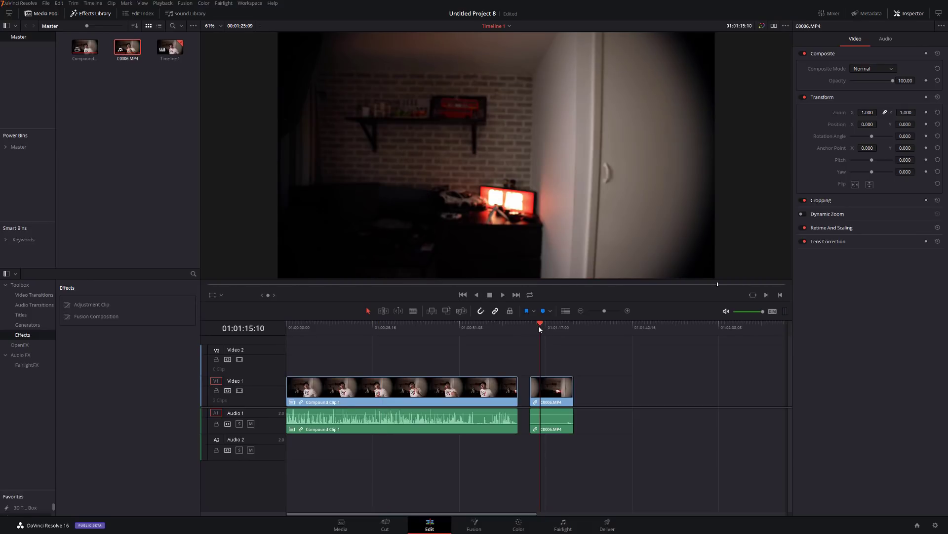
{"action": "key", "text": "space"}
{"action": "key", "text": "space"}
{"action": "left_click", "coordinate": [408, 391]}
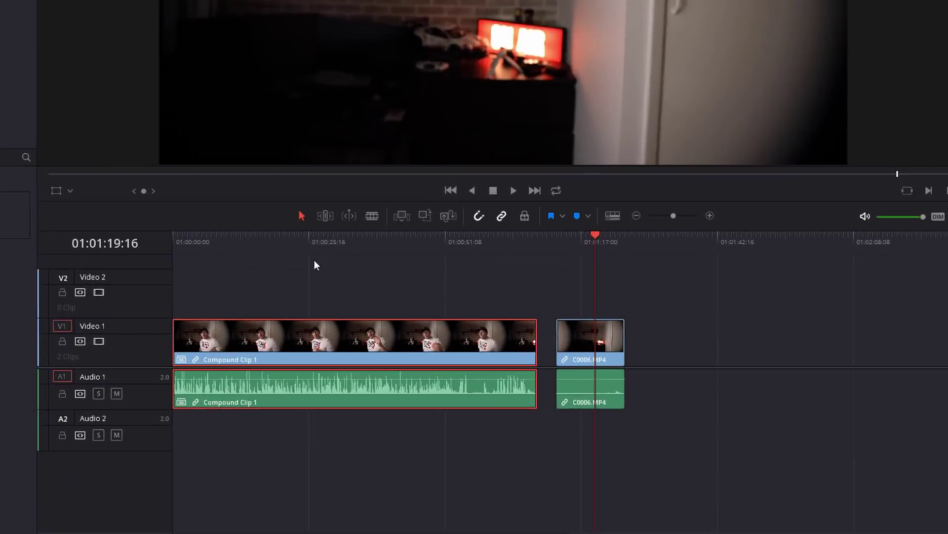
Replay the talking-head clip from 01:00:26 and move it onto Video 2 and Audio 2
{"action": "left_click", "coordinate": [373, 322]}
{"action": "key", "text": "space"}
{"action": "key", "text": "space"}
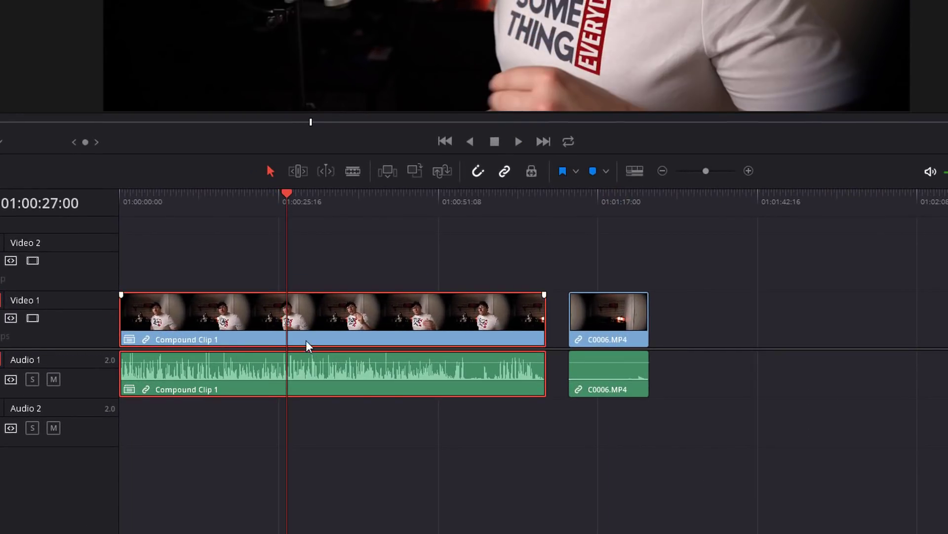
{"action": "left_click_drag", "start_coordinate": [307, 340], "coordinate": [359, 274]}
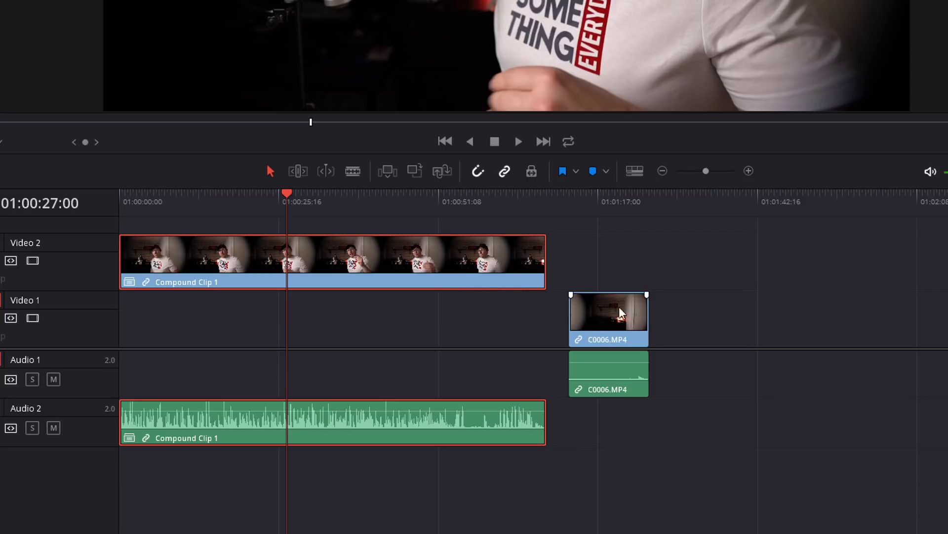
Scrub through the C0006.MP4 empty-room footage from its start on the lower track
{"action": "left_click", "coordinate": [603, 202]}
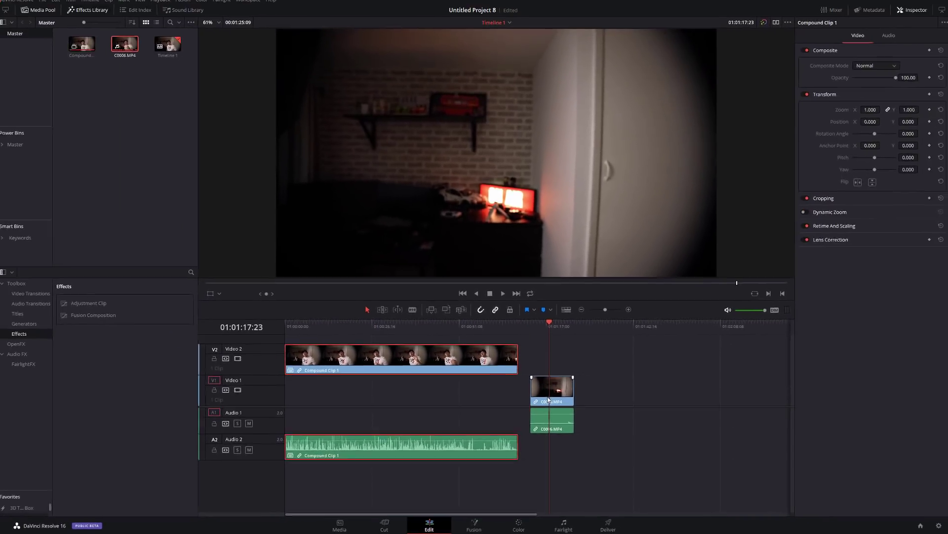
{"action": "left_click", "coordinate": [553, 279]}
{"action": "mouse_move", "coordinate": [533, 333]}
{"action": "left_mouse_down"}
{"action": "mouse_move", "coordinate": [567, 330]}
{"action": "mouse_move", "coordinate": [543, 335]}
{"action": "left_mouse_up"}
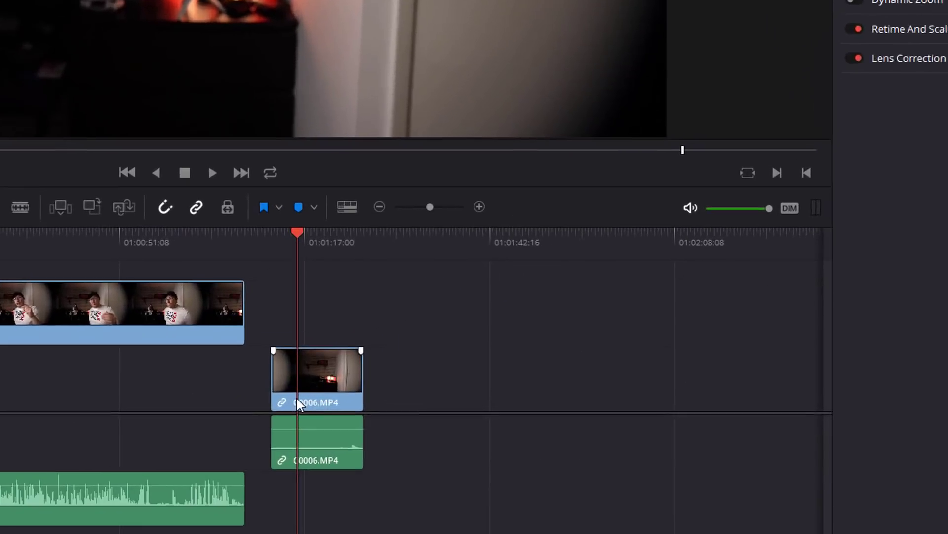
Turn C0006.MP4 into a freeze frame through Change Clip Speed
{"action": "left_click", "coordinate": [550, 387]}
{"action": "right_click", "coordinate": [274, 374]}
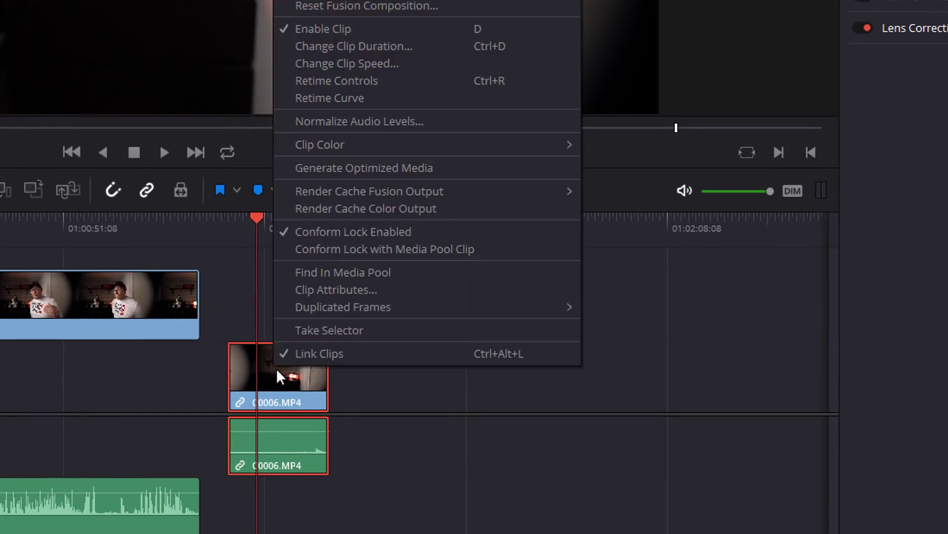
{"action": "left_click", "coordinate": [351, 64]}
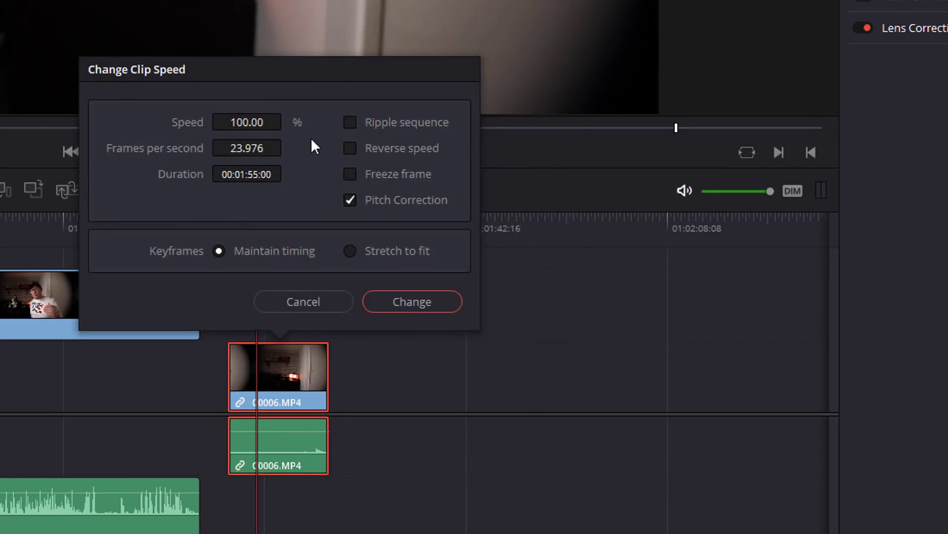
{"action": "left_click", "coordinate": [351, 176]}
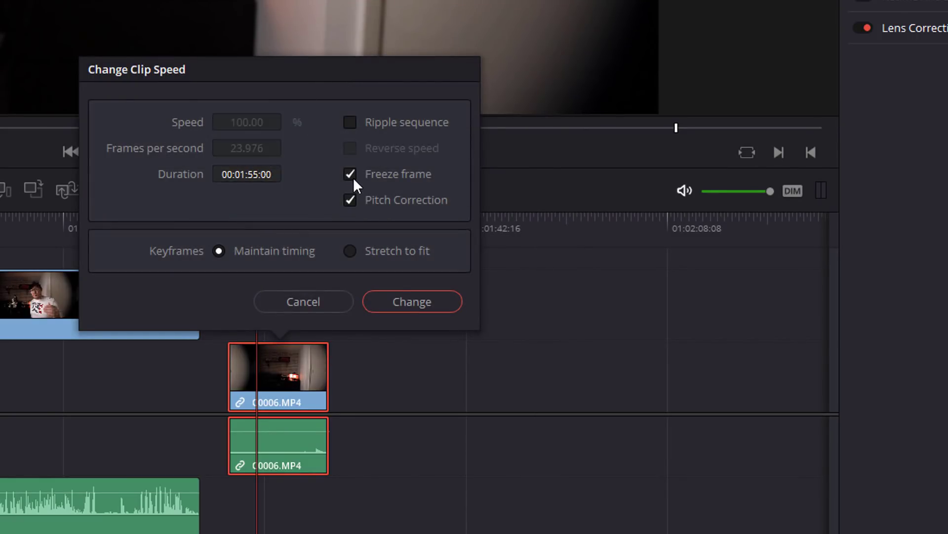
{"action": "left_click", "coordinate": [416, 306]}
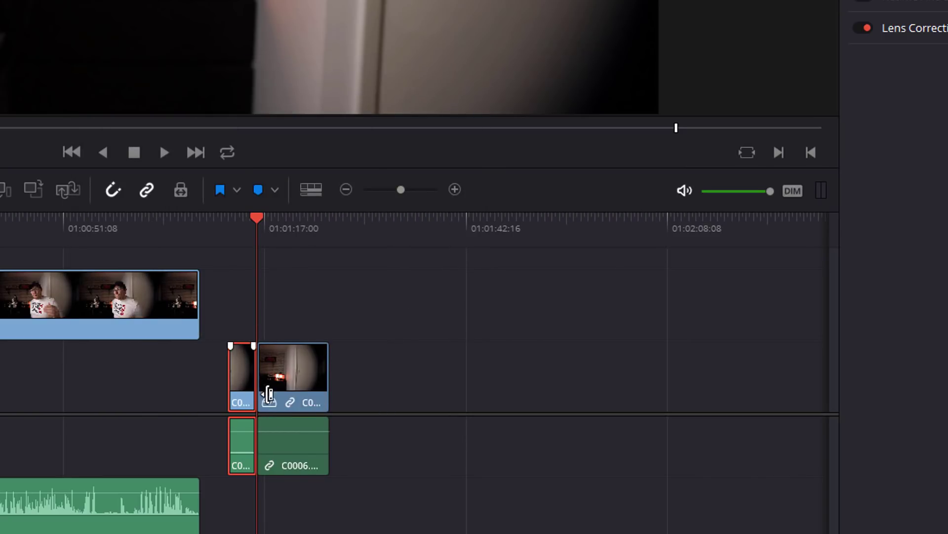
Extend the freeze-frame part of C0006.MP4 out to about 01:02:08
{"action": "left_click", "coordinate": [283, 381]}
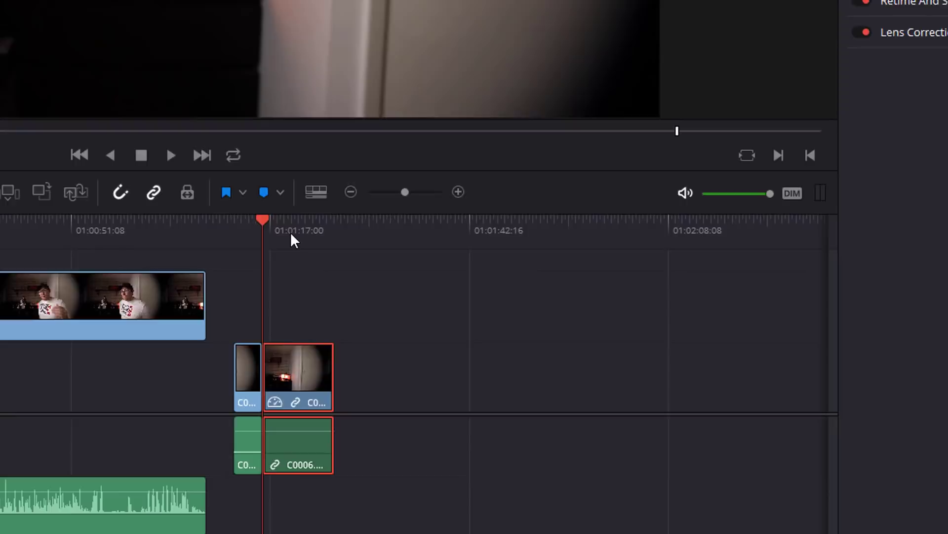
{"action": "left_click_drag", "start_coordinate": [290, 234], "coordinate": [321, 301]}
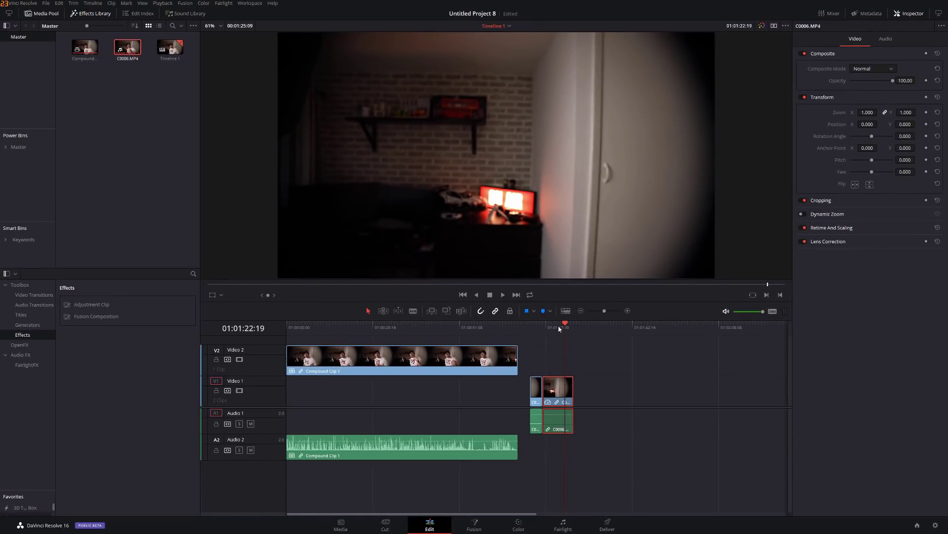
{"action": "left_click_drag", "start_coordinate": [559, 329], "coordinate": [558, 328]}
{"action": "left_click_drag", "start_coordinate": [573, 389], "coordinate": [719, 385]}
{"action": "left_click_drag", "start_coordinate": [686, 326], "coordinate": [664, 331]}
Delete the short leftover clip on Video 1 and close the gap
{"action": "left_click", "coordinate": [608, 366]}
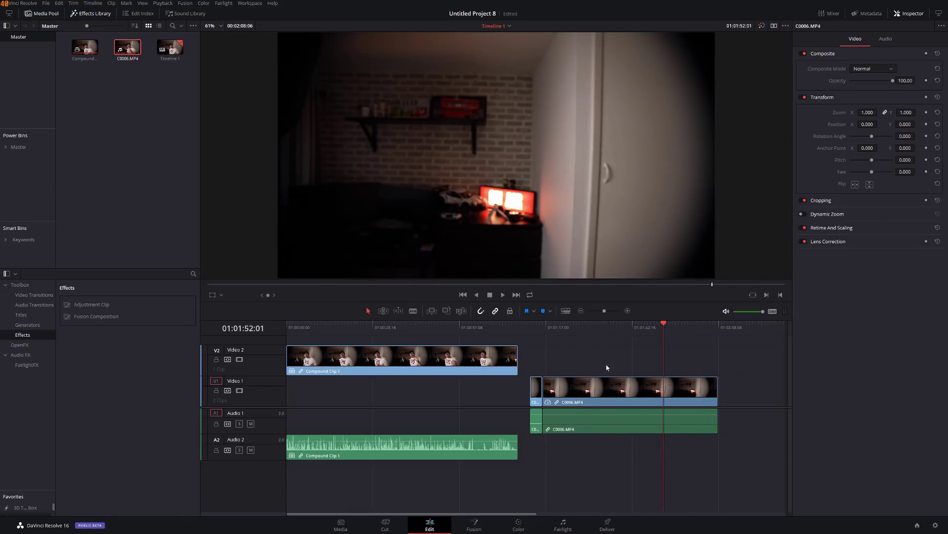
{"action": "left_click", "coordinate": [537, 390]}
{"action": "key", "text": "Delete"}
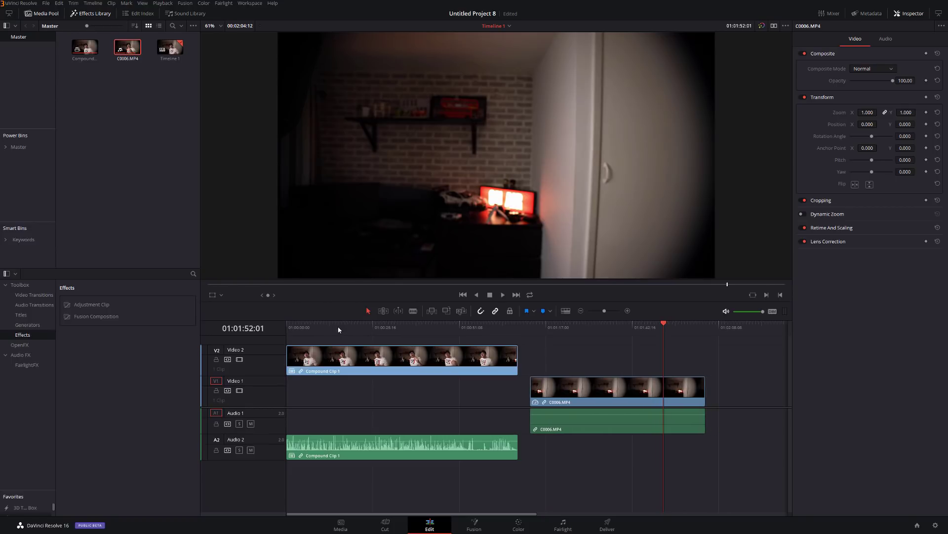
Slide the C0006.MP4 freeze frame under Compound Clip 1 and extend it to the compound clip's end
{"action": "left_click_drag", "start_coordinate": [339, 330], "coordinate": [333, 328]}
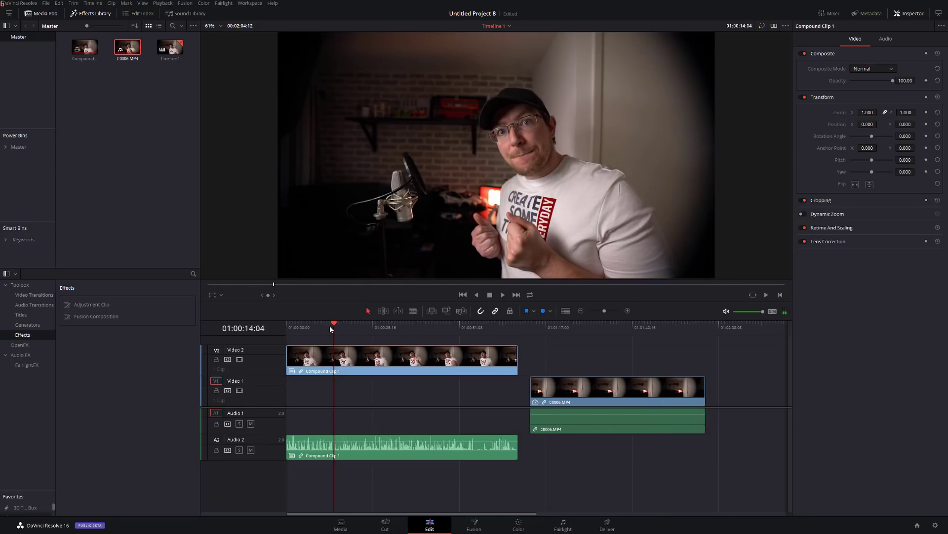
{"action": "left_click", "coordinate": [330, 325]}
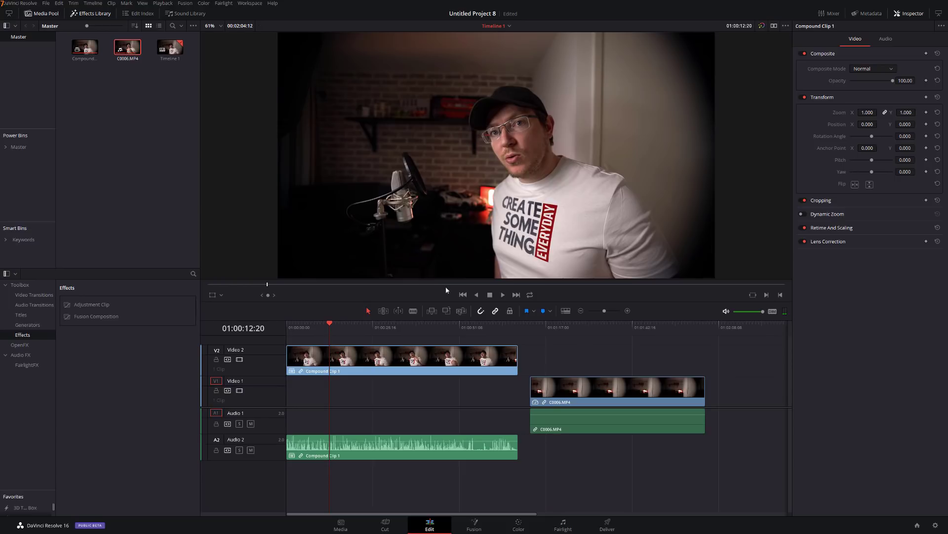
{"action": "left_click_drag", "start_coordinate": [625, 401], "coordinate": [434, 402]}
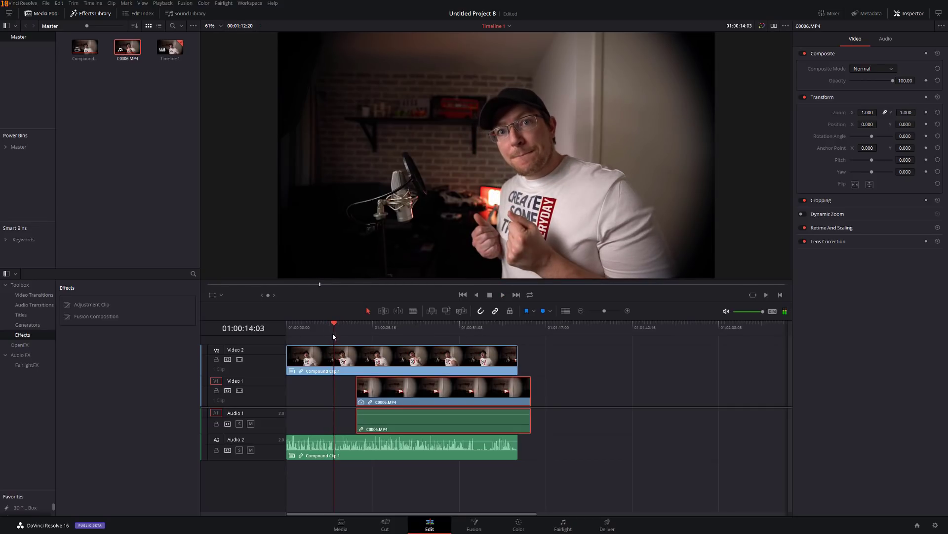
{"action": "left_click_drag", "start_coordinate": [417, 402], "coordinate": [395, 402]}
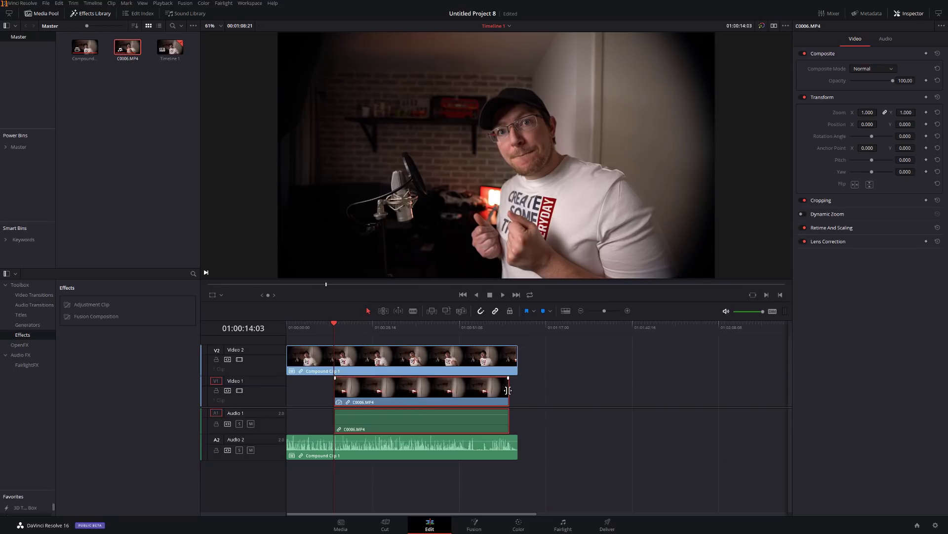
{"action": "left_click_drag", "start_coordinate": [507, 390], "coordinate": [518, 391]}
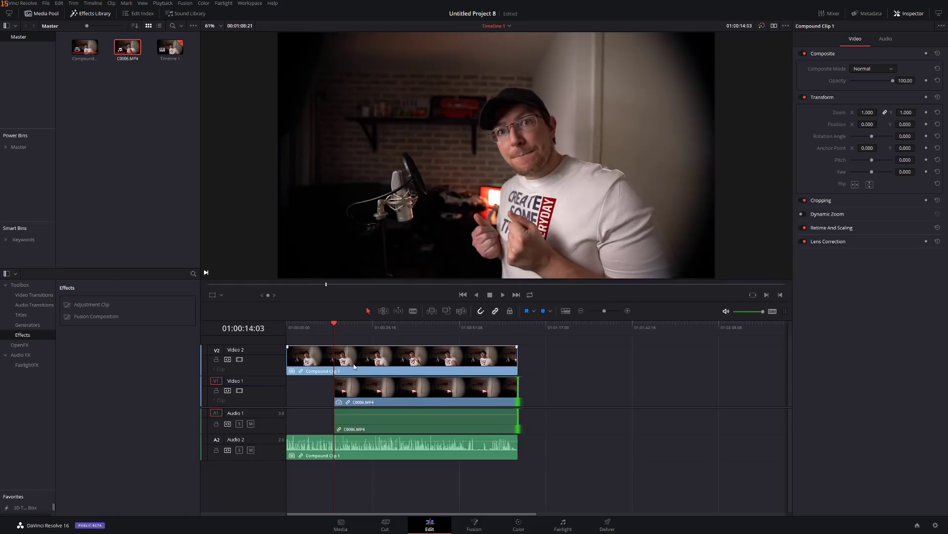
Blade Compound Clip 1 on Video 2 at 01:00:14:03, where the lower clip begins
{"action": "left_click", "coordinate": [354, 366]}
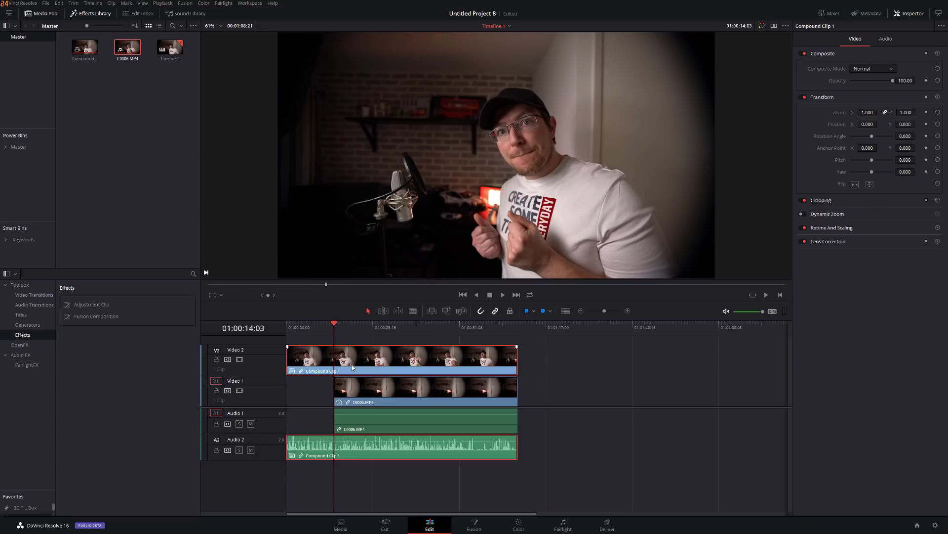
{"action": "key", "text": "ctrl+b"}
{"action": "left_click", "coordinate": [565, 389]}
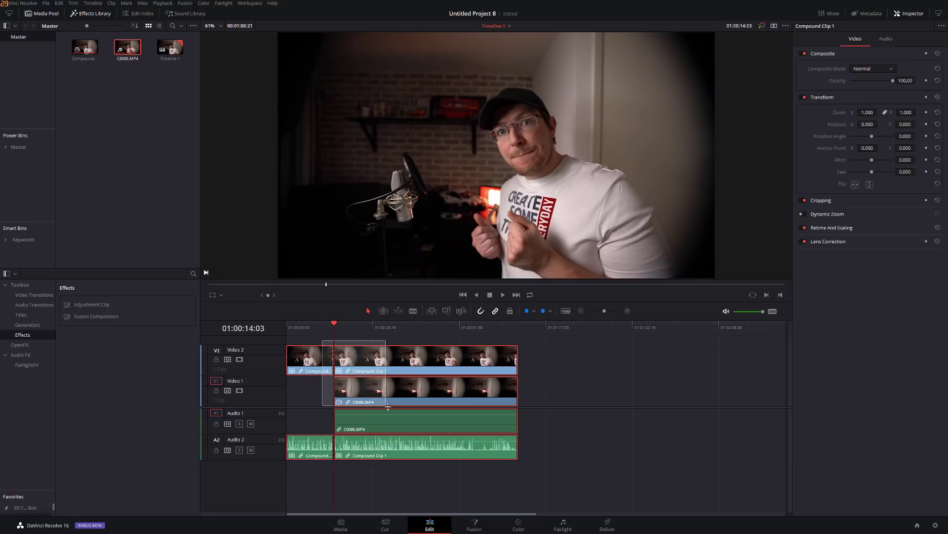
Select the right-hand piece of Compound Clip 1 and switch to the Color page, where it appears as clip 03
{"action": "left_click", "coordinate": [366, 359]}
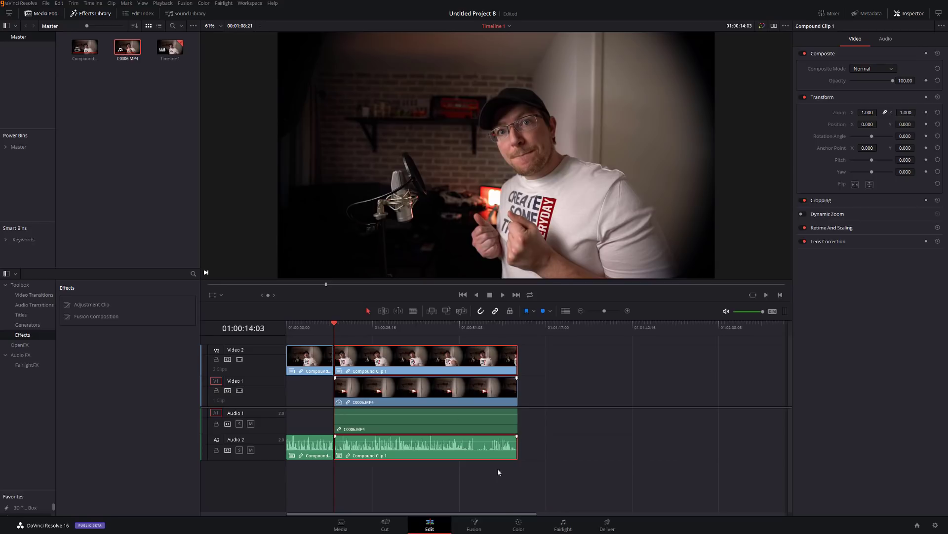
{"action": "left_click", "coordinate": [518, 524]}
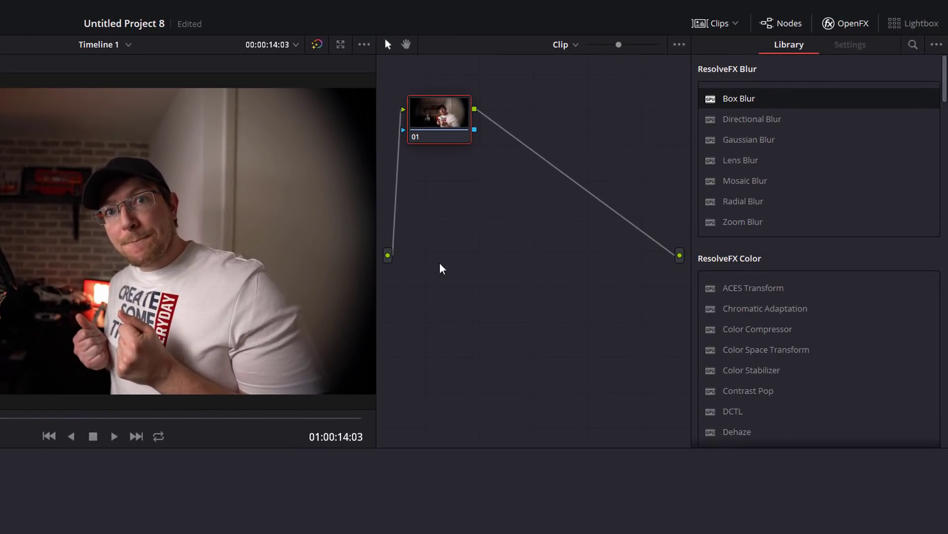
Add an Alpha Output in the node editor and wire node 01's key output into it
{"action": "key", "text": "Home"}
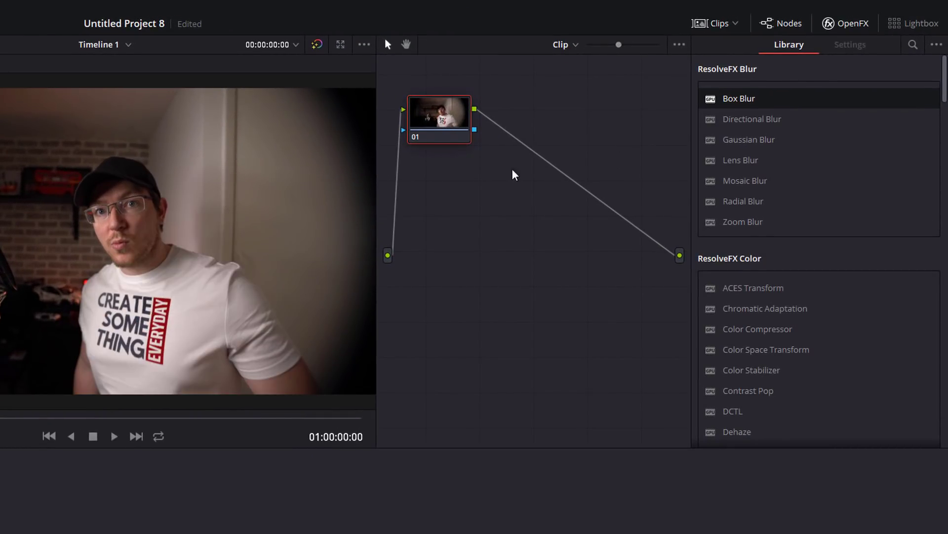
{"action": "left_click", "coordinate": [793, 27]}
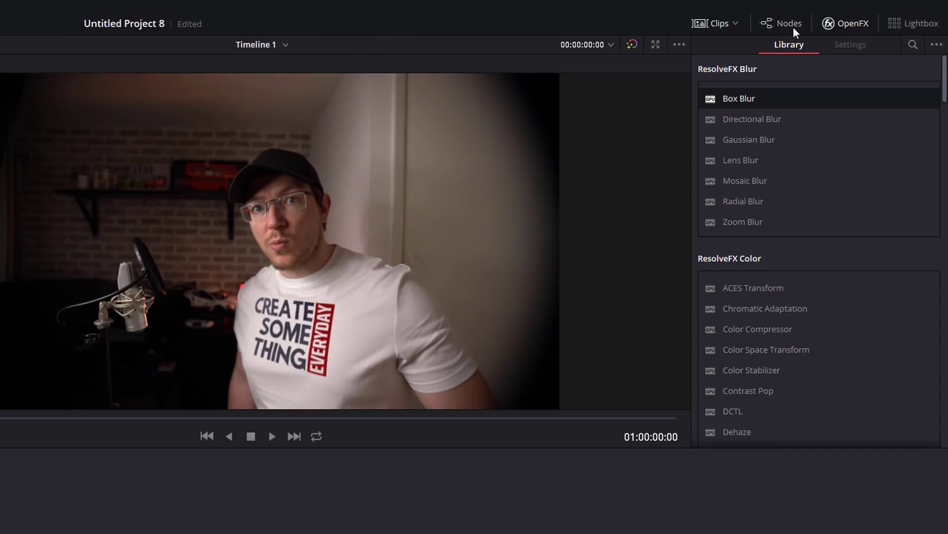
{"action": "left_click", "coordinate": [793, 27]}
{"action": "left_click", "coordinate": [794, 25]}
{"action": "left_click", "coordinate": [793, 25]}
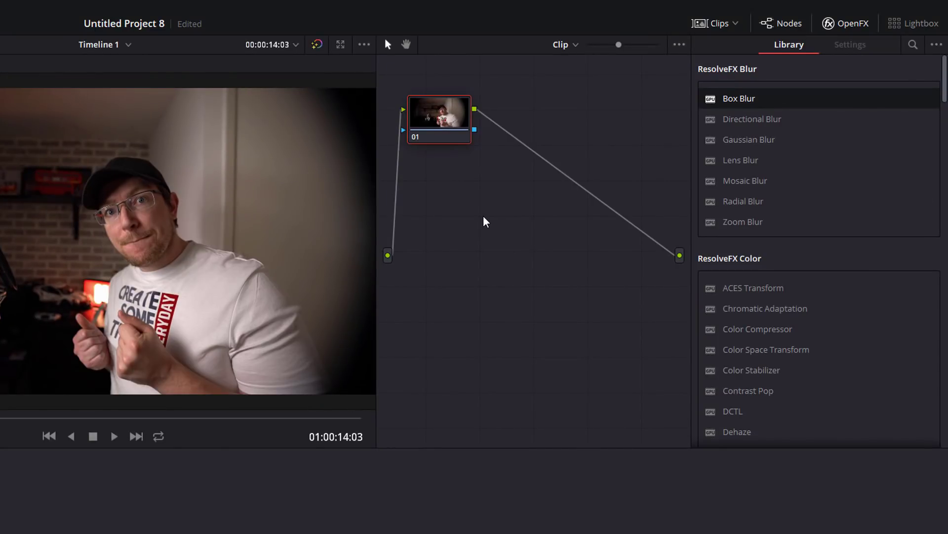
{"action": "right_click", "coordinate": [490, 220]}
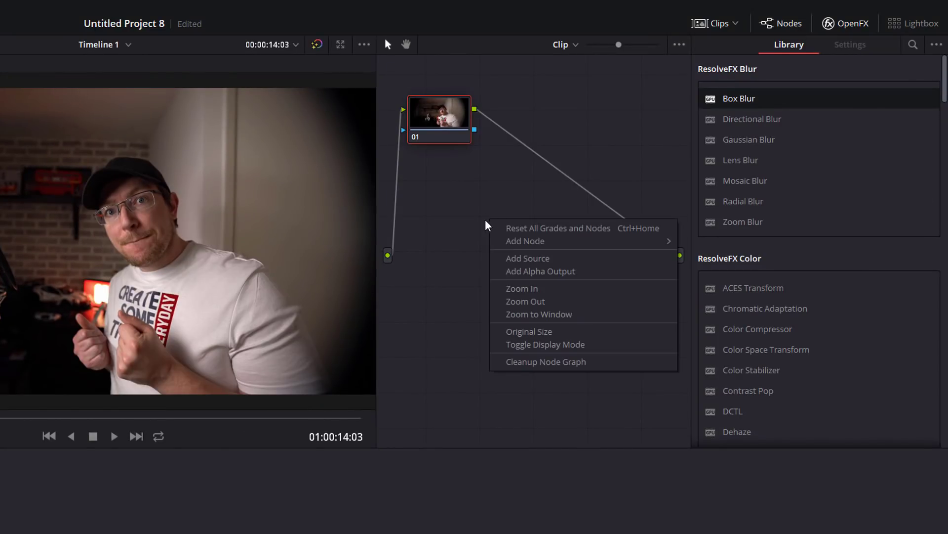
{"action": "left_click", "coordinate": [534, 272]}
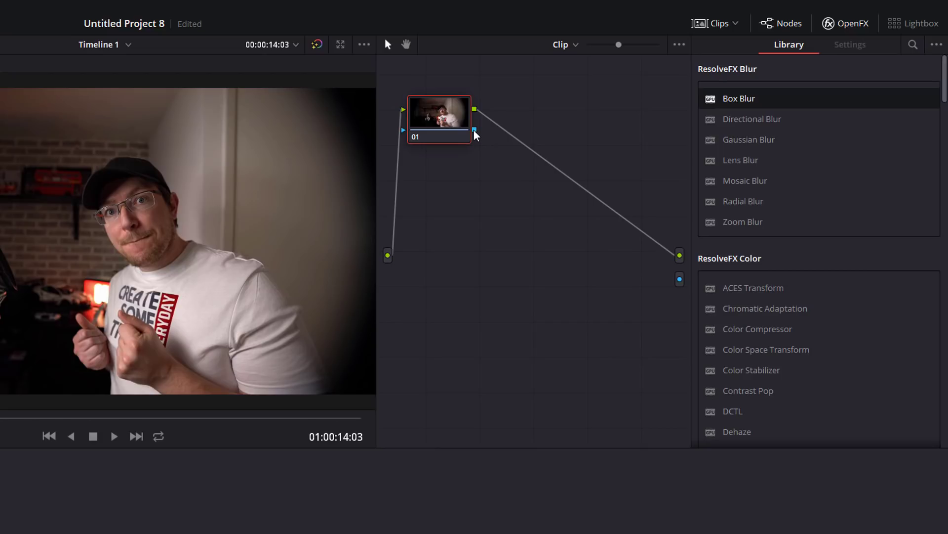
{"action": "left_click_drag", "start_coordinate": [474, 131], "coordinate": [680, 280]}
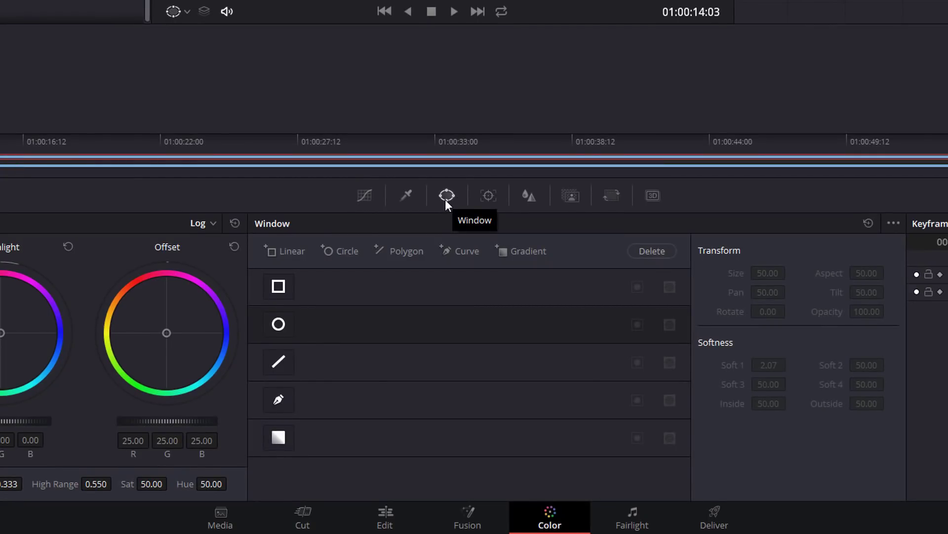
Start a Curve window at the bottom-left corner and outline up the stand across the microphone's top
{"action": "left_click", "coordinate": [278, 401]}
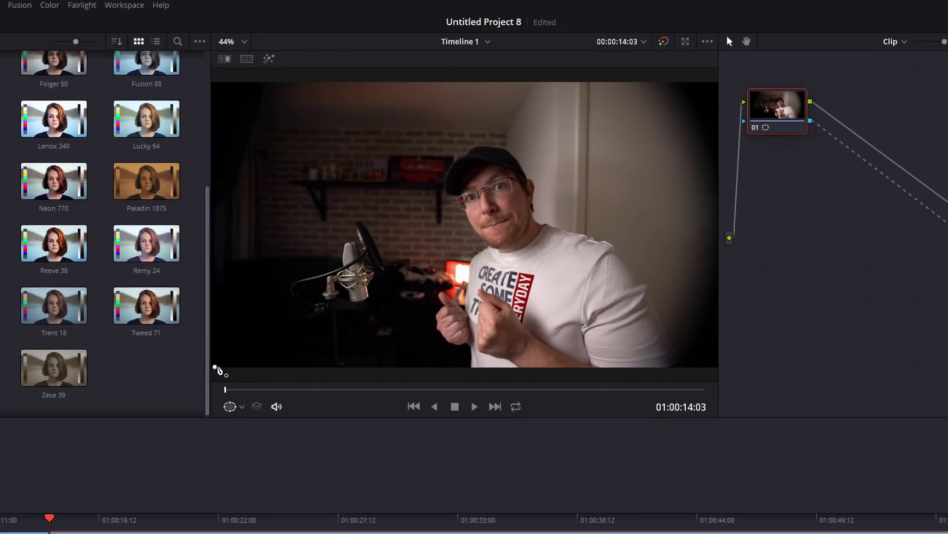
{"action": "left_click", "coordinate": [215, 367]}
{"action": "left_click", "coordinate": [261, 321]}
{"action": "left_click", "coordinate": [275, 271]}
{"action": "left_click", "coordinate": [324, 264]}
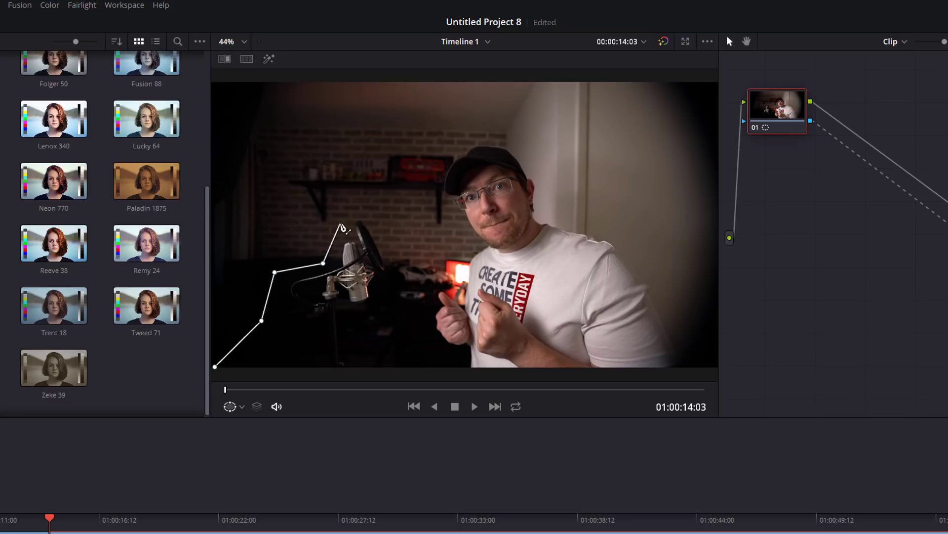
{"action": "left_click", "coordinate": [341, 216]}
{"action": "left_click", "coordinate": [380, 214]}
Trace down the microphone's right side and stand to the bottom edge, closing the shape
{"action": "left_click", "coordinate": [388, 255]}
{"action": "left_click", "coordinate": [391, 285]}
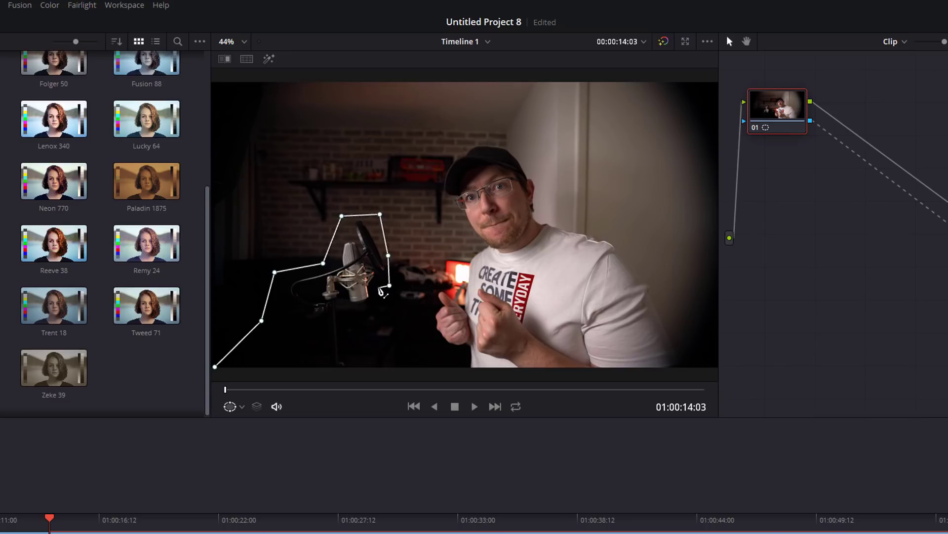
{"action": "left_click", "coordinate": [378, 287]}
{"action": "left_click", "coordinate": [371, 308]}
{"action": "left_click", "coordinate": [342, 313]}
{"action": "left_click", "coordinate": [357, 375]}
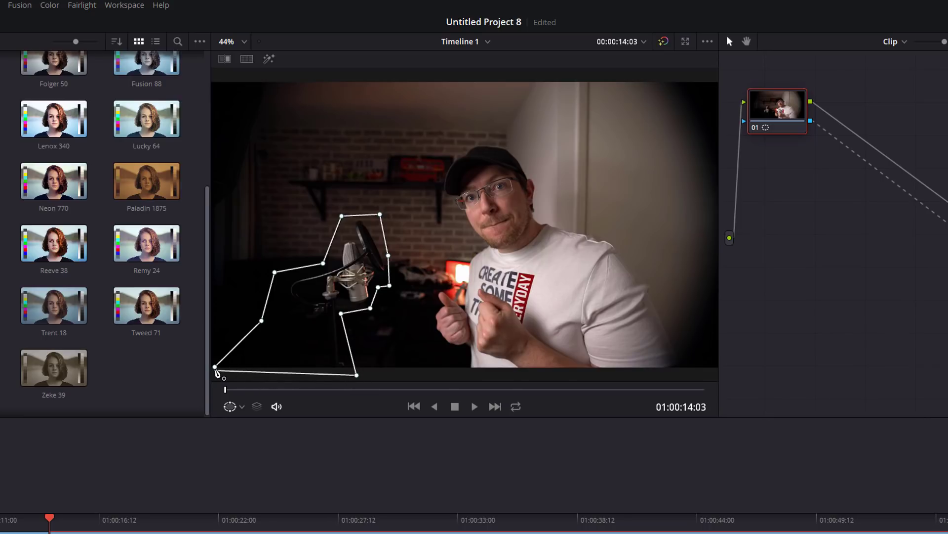
{"action": "left_click", "coordinate": [215, 368]}
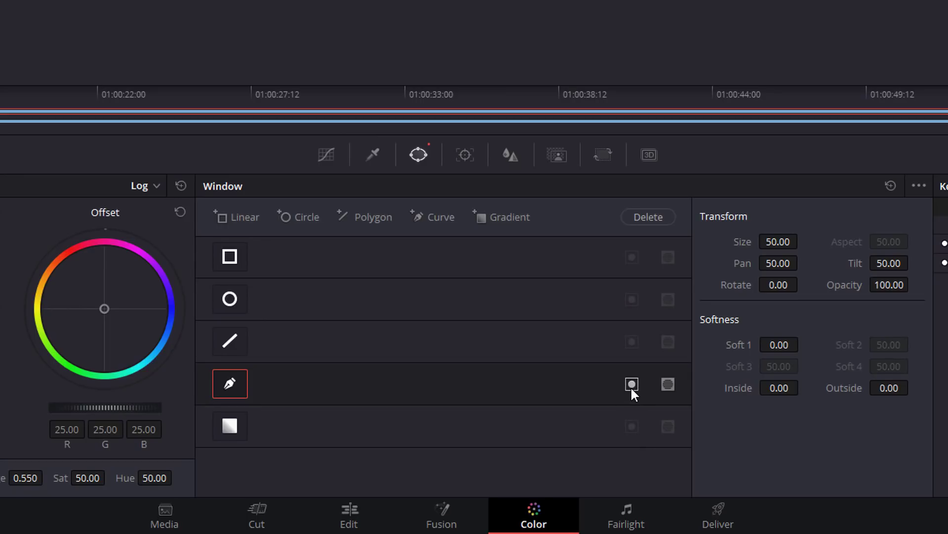
Invert the Curve window so the presenter shows and the mic area reveals the empty-room plate
{"action": "left_click", "coordinate": [631, 384]}
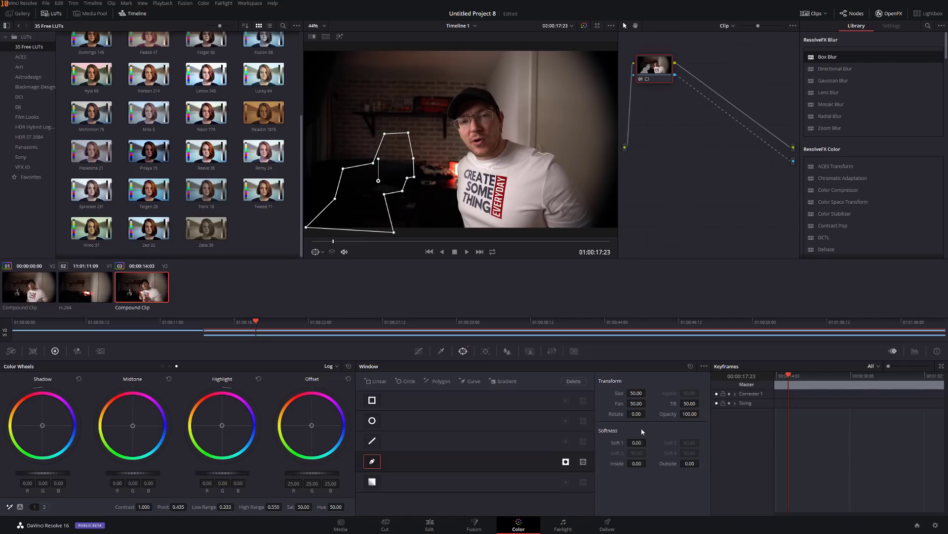
On the Edit page, play across the 01:00:14 cut to confirm the microphone is gone
{"action": "left_click", "coordinate": [430, 526]}
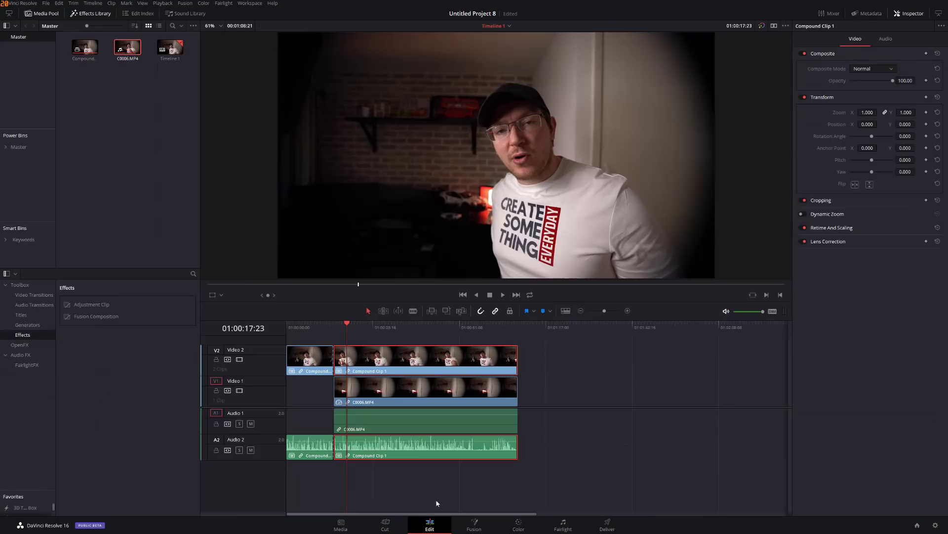
{"action": "left_click", "coordinate": [325, 328]}
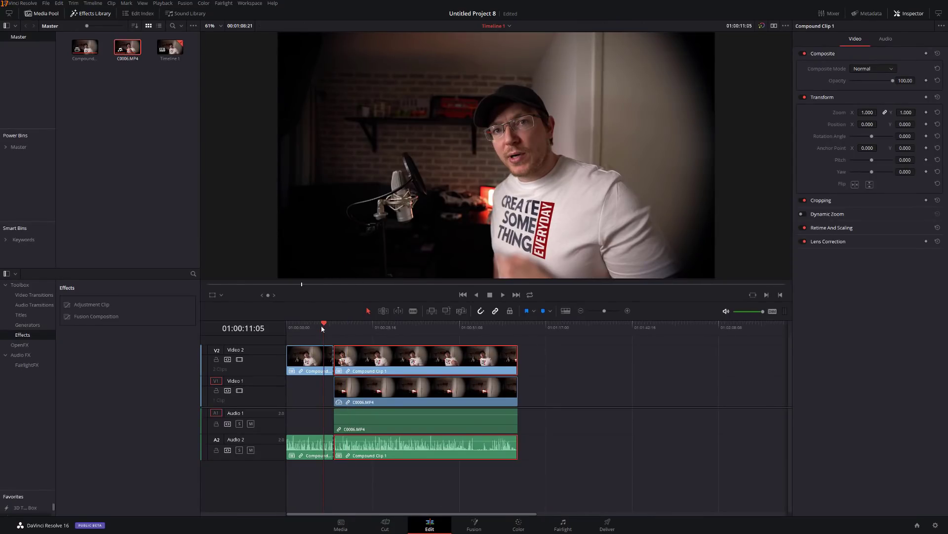
{"action": "key", "text": "space"}
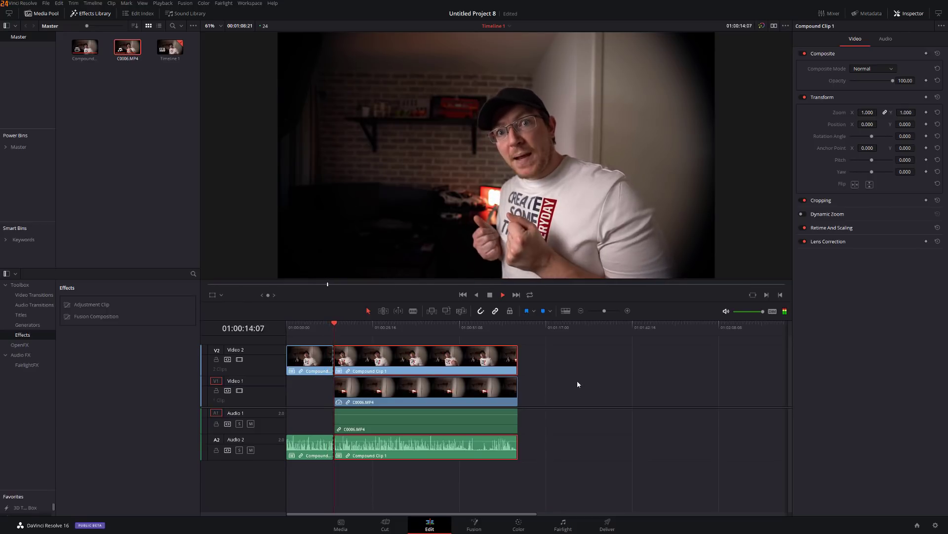
{"action": "key", "text": "space"}
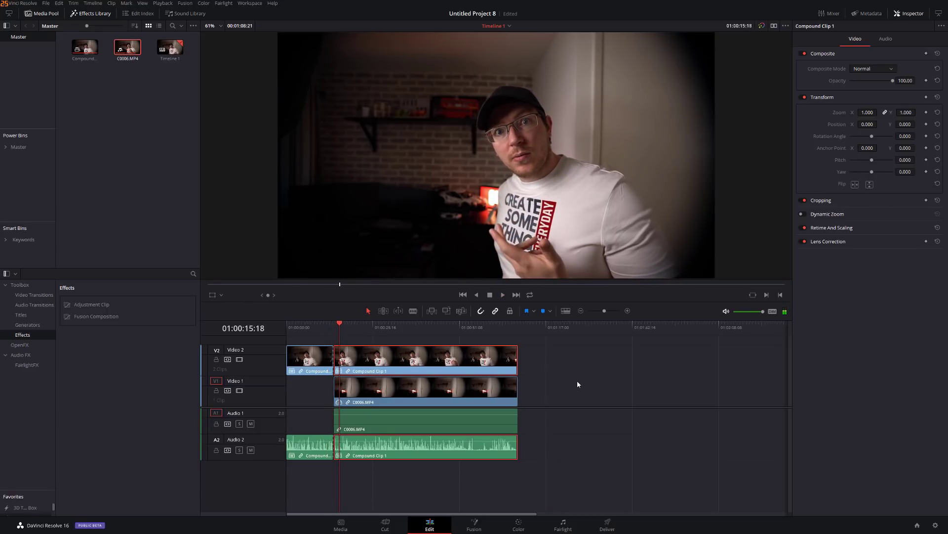